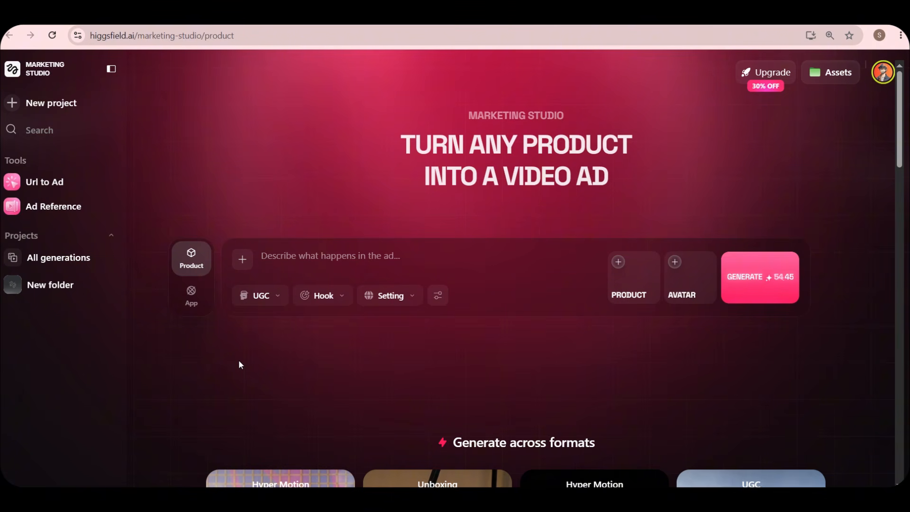
drag(411, 145, 613, 176)
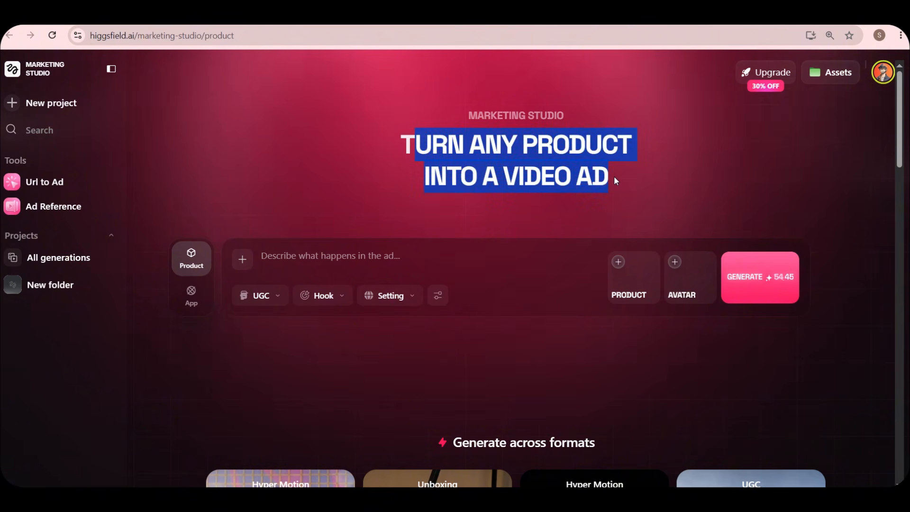
click(518, 235)
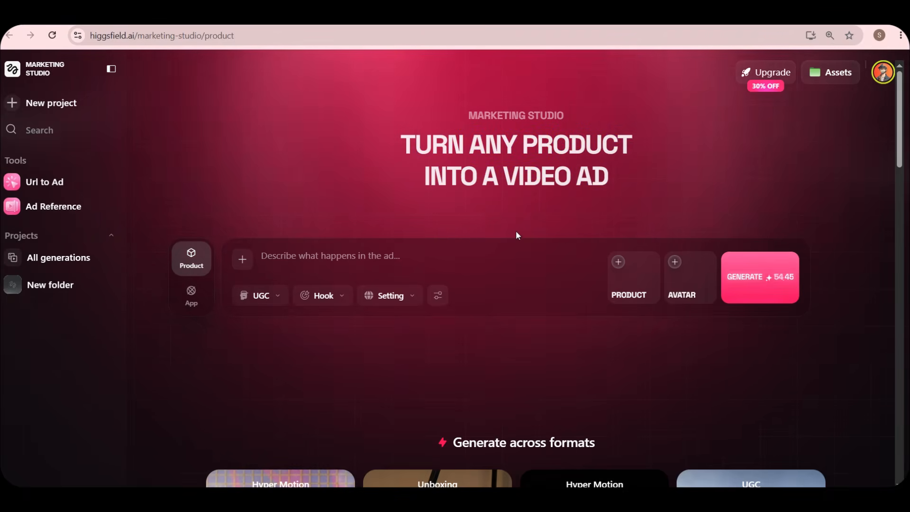
- Start a manually created product from the School Bus Adventure book mockup image hf_20260505_155210_b004e839-b8a2-4966-92d3-08e5cf542dc9
click(620, 291)
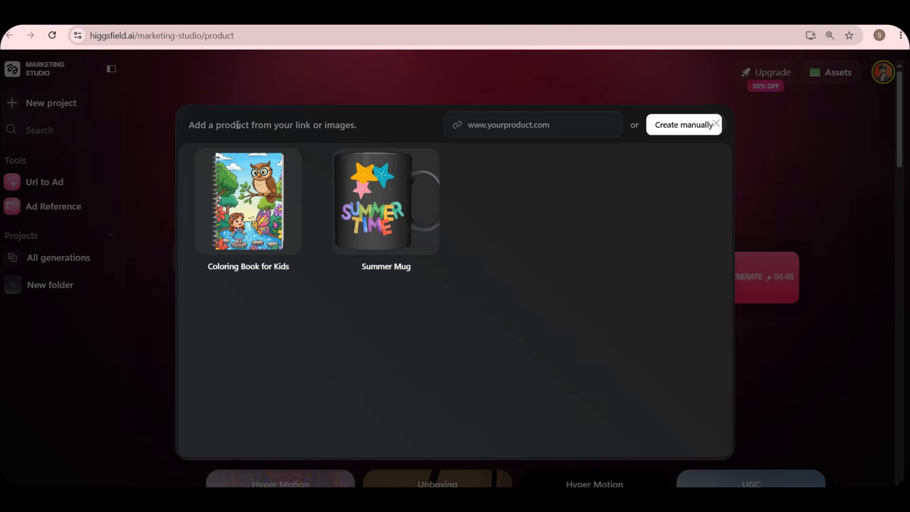
click(526, 127)
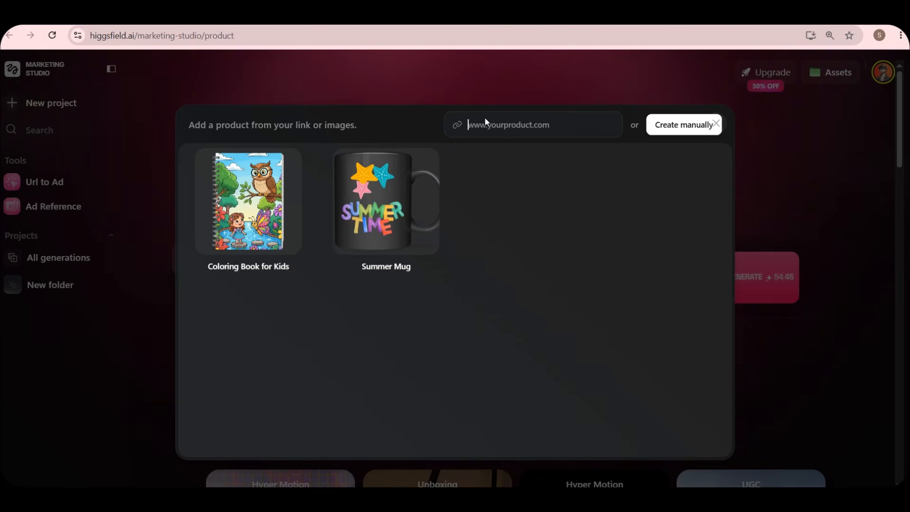
click(669, 127)
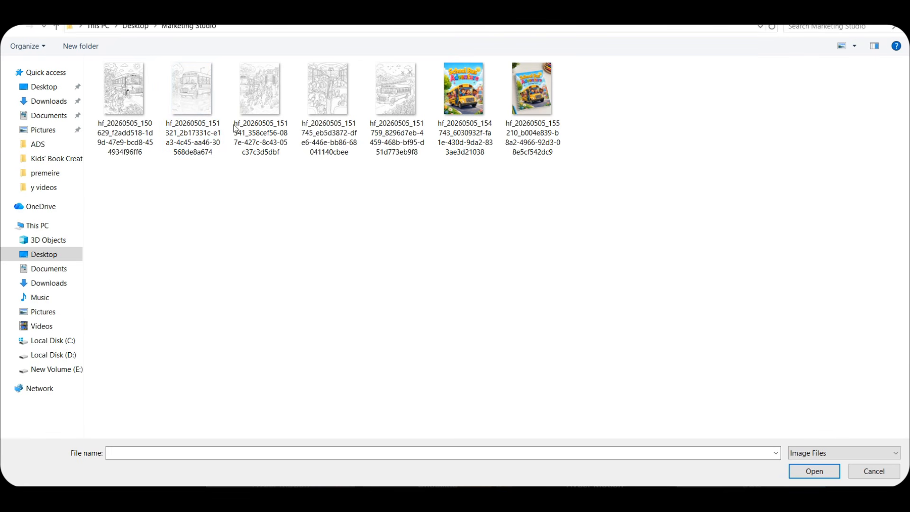
click(525, 124)
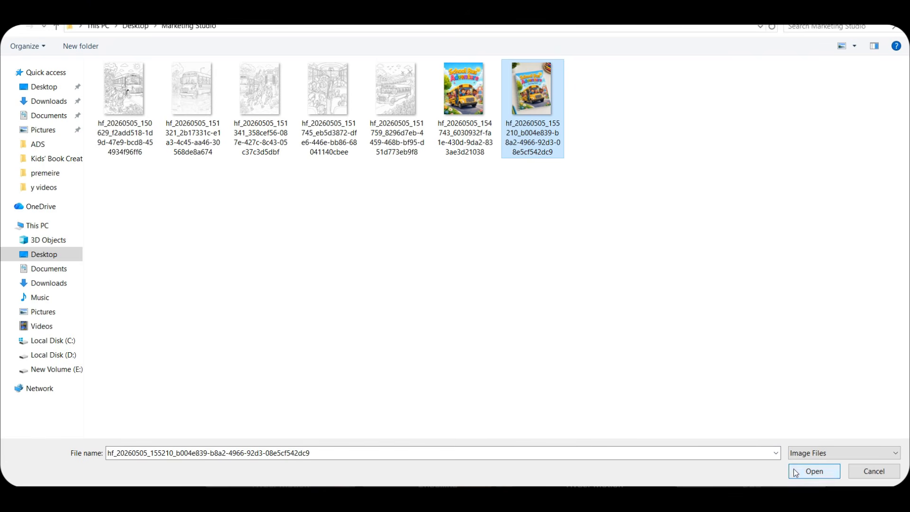
click(814, 471)
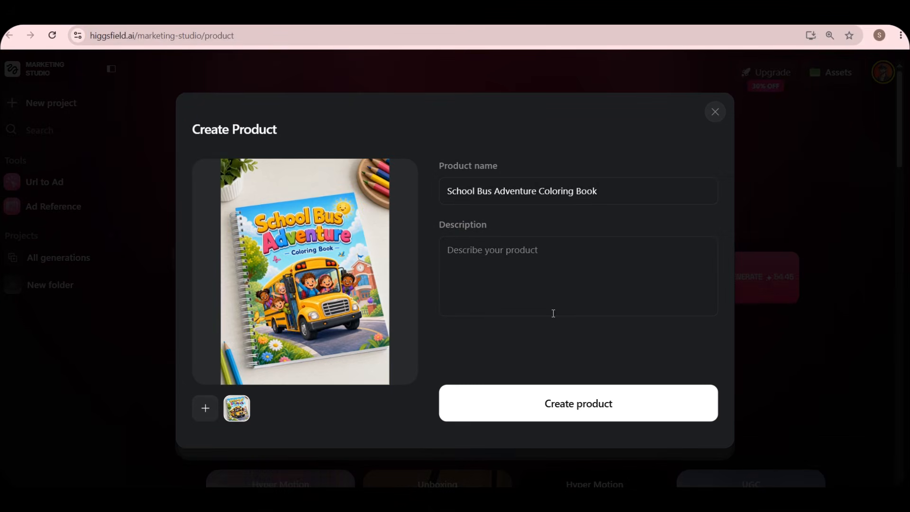
- Create the product under the name School Bus Adventure Coloring Book and use it for the ad
drag(458, 191, 645, 195)
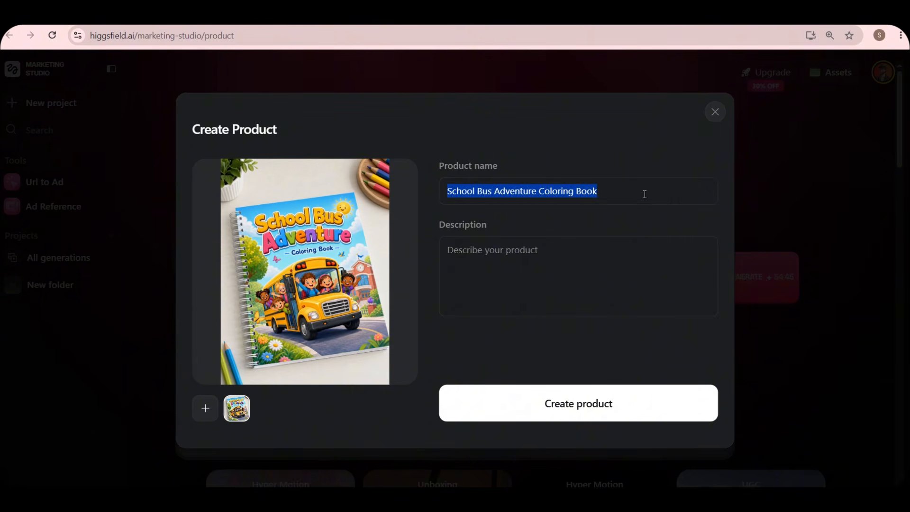
click(645, 195)
click(542, 402)
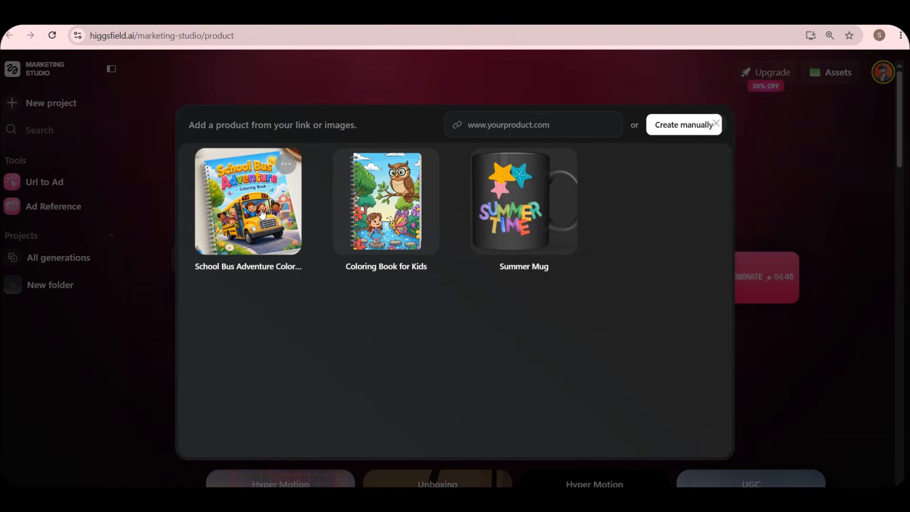
click(748, 195)
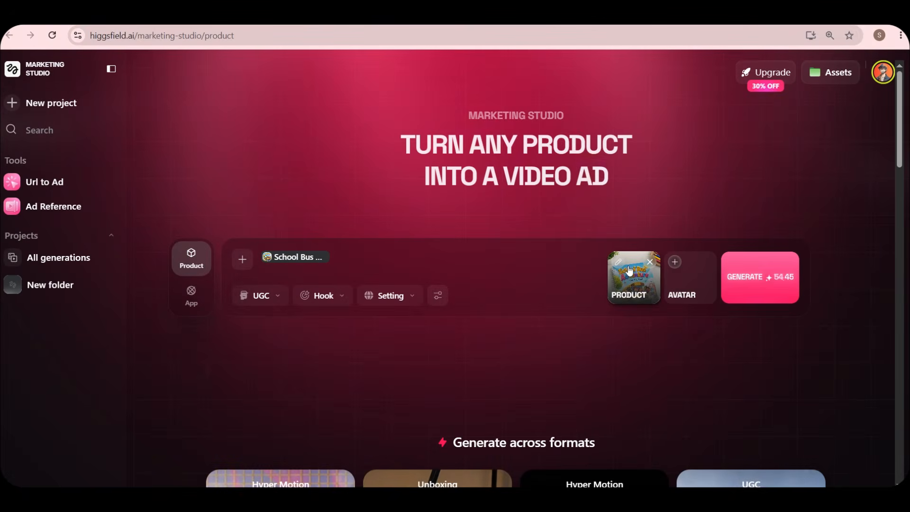
- Assign the custom male avatar saved under My avatars to the ad
click(682, 277)
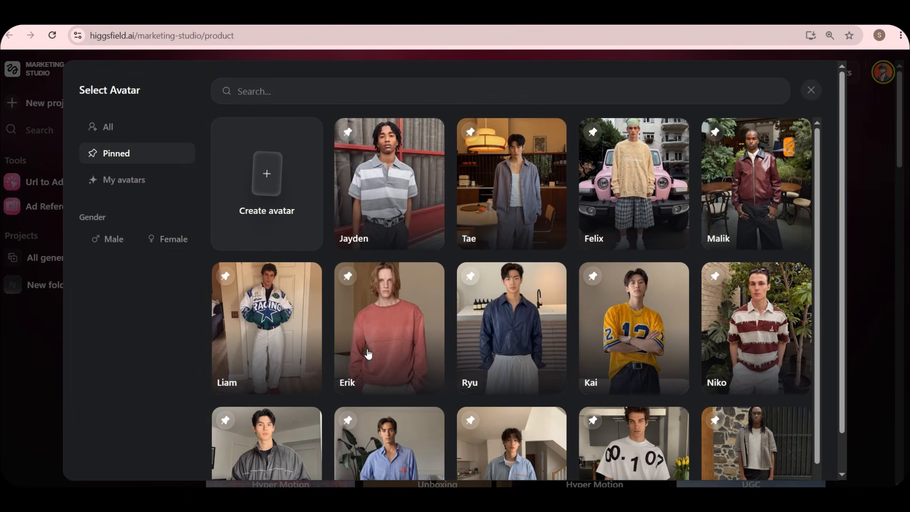
scroll(250, 361, down, 2)
scroll(250, 361, down, 2)
scroll(533, 336, up, 3)
click(159, 180)
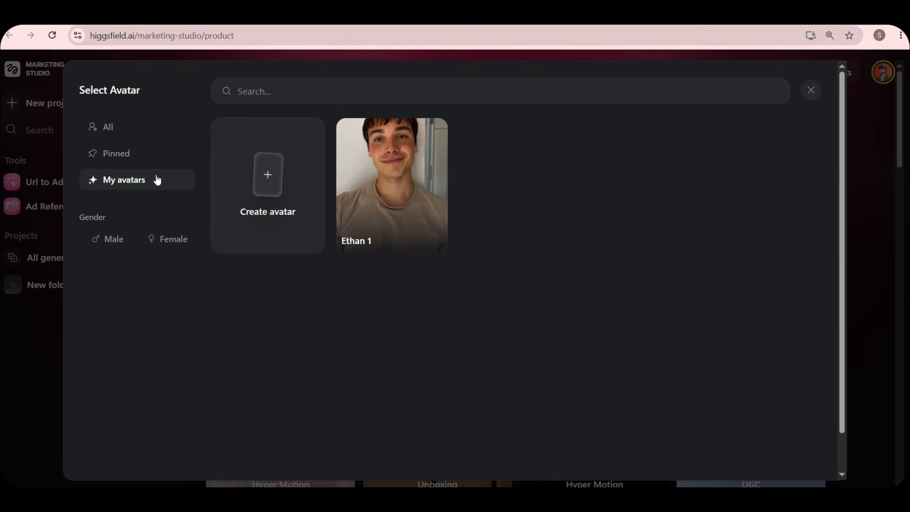
mouse_move(422, 198)
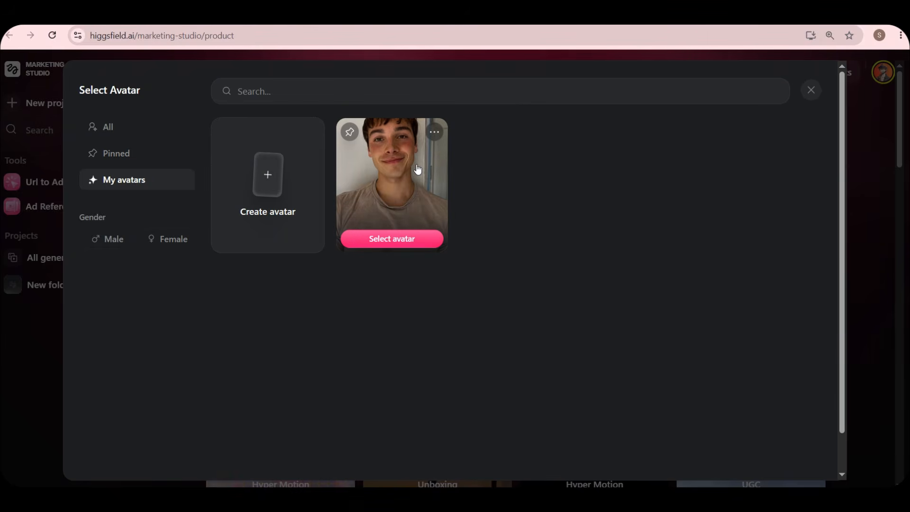
click(406, 243)
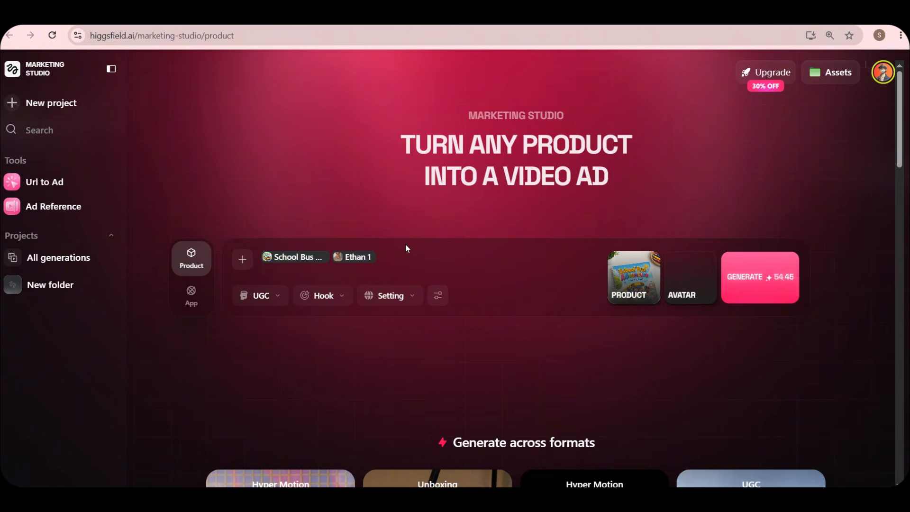
- Examine the options for creating a new avatar, leaving the chosen avatar in place
click(689, 285)
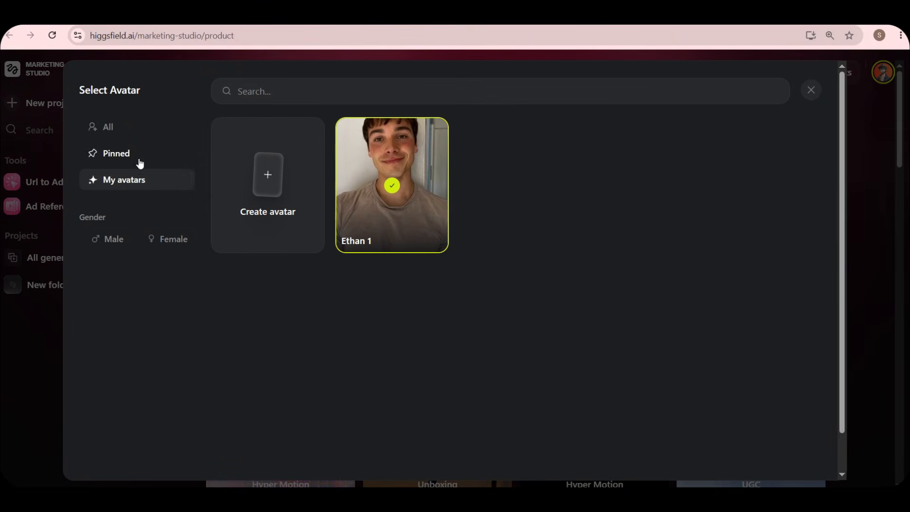
click(259, 186)
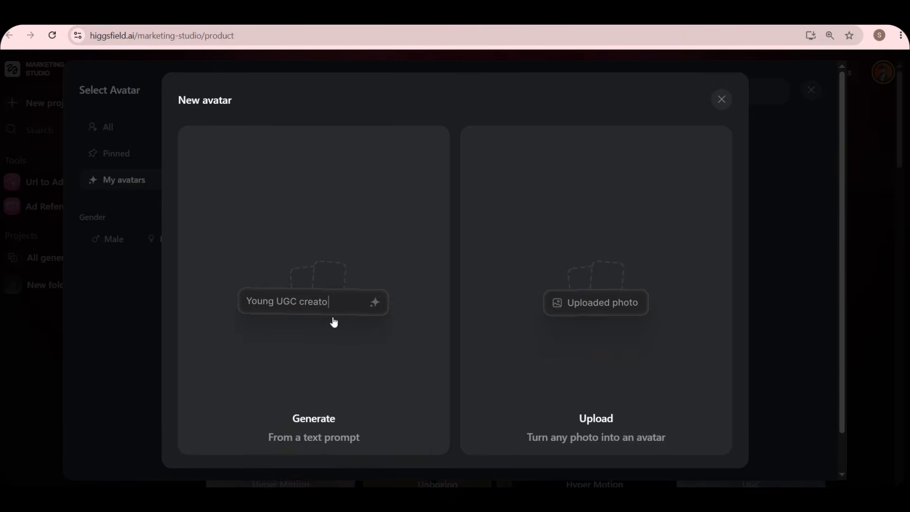
click(721, 100)
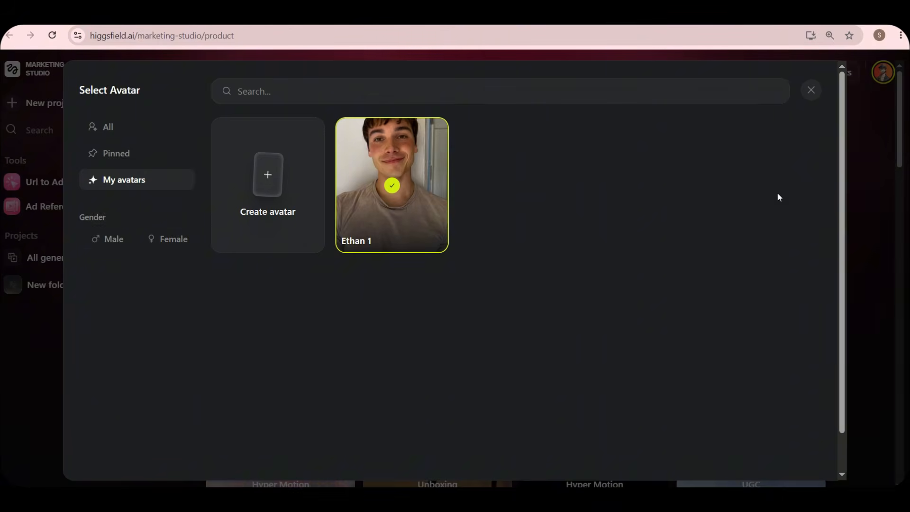
click(810, 91)
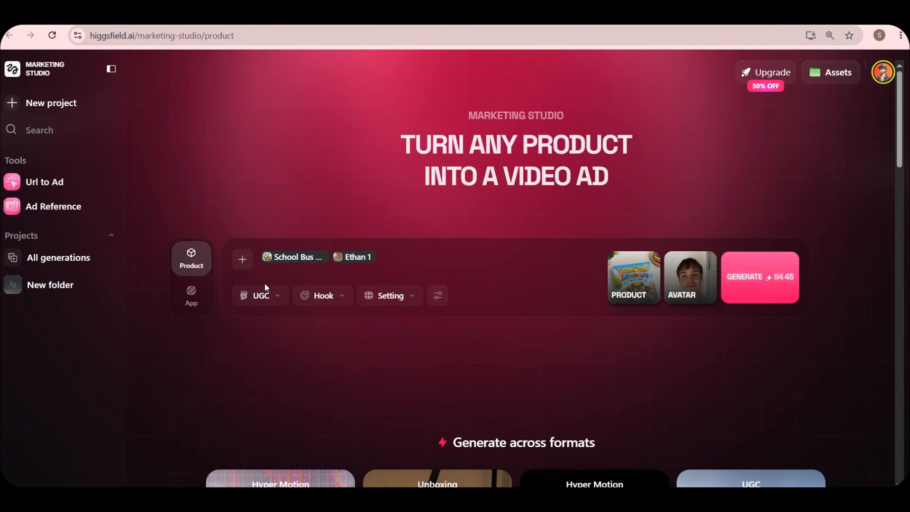
- Set the ad's output to 9:16 aspect ratio and 1080p quality, and adjust its duration
click(437, 296)
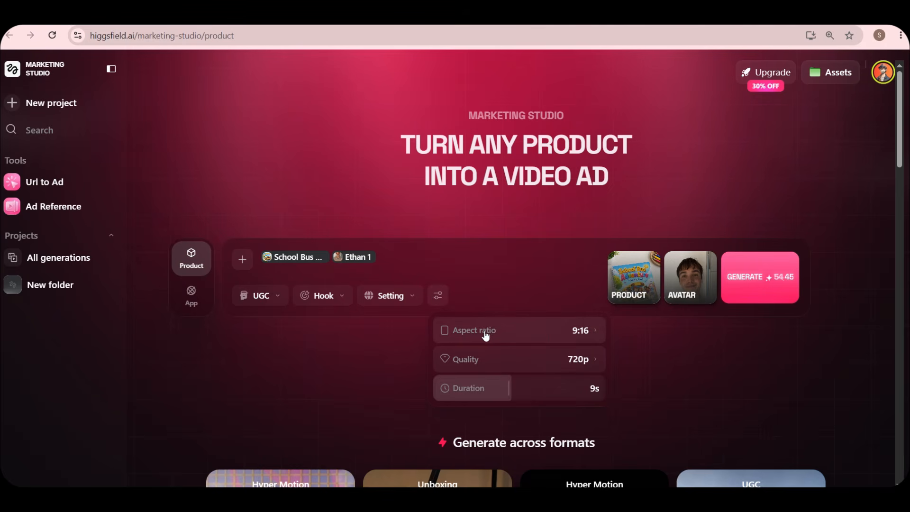
click(550, 334)
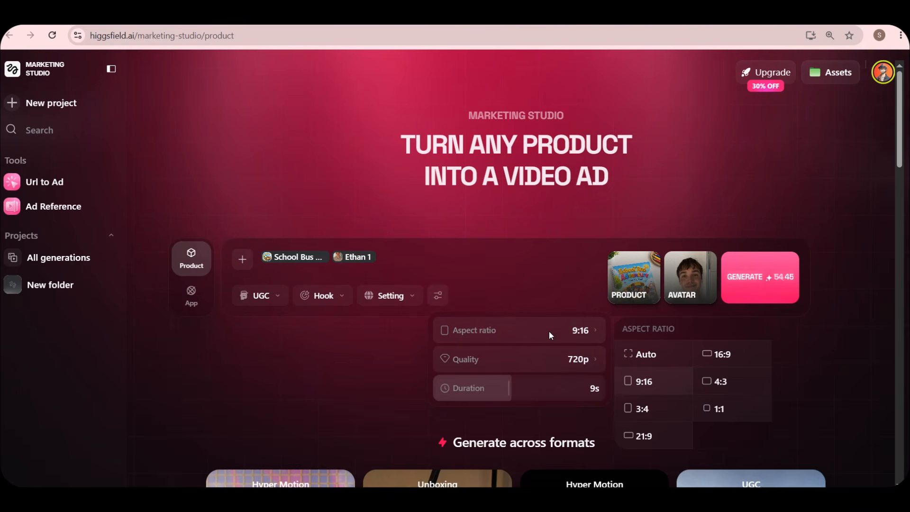
click(667, 388)
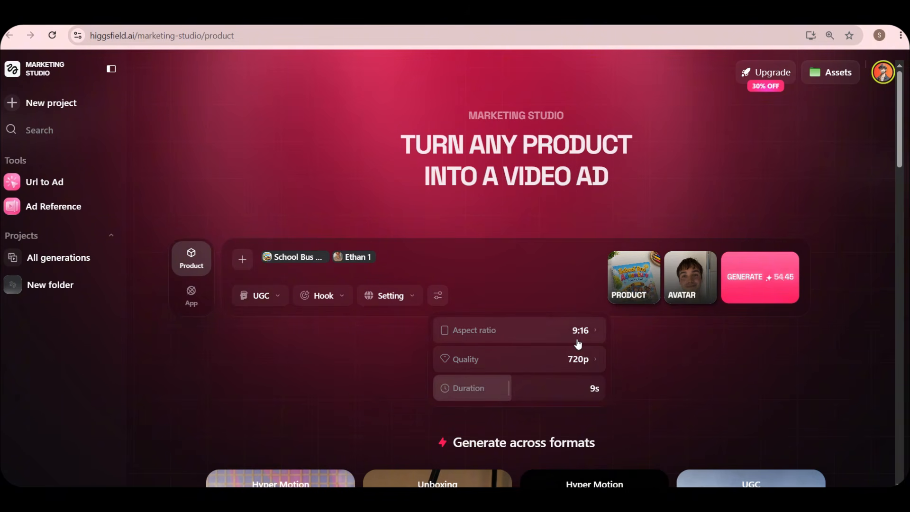
click(583, 358)
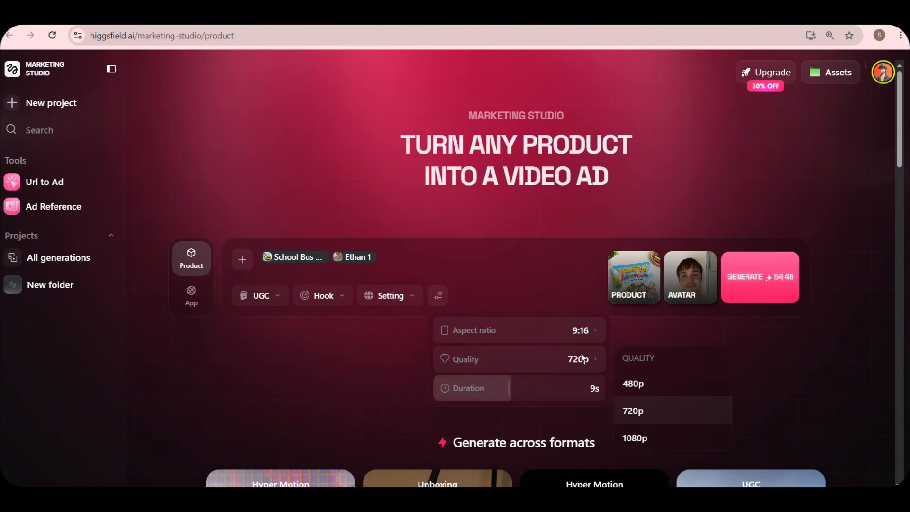
click(636, 437)
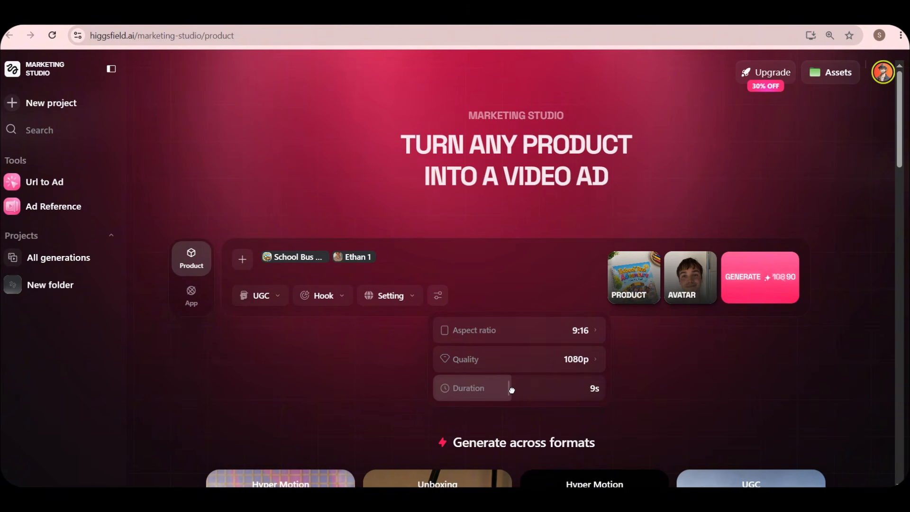
drag(520, 390, 496, 389)
click(386, 376)
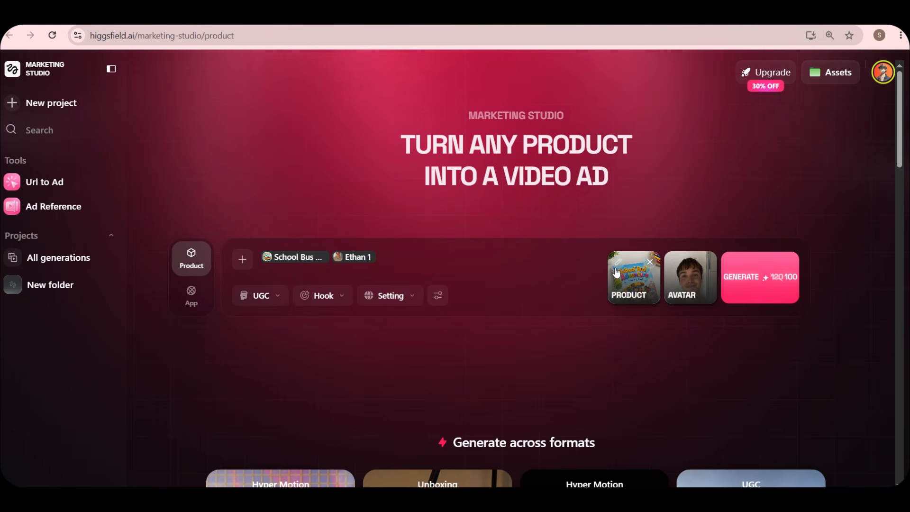
- Attach the six black-and-white school bus coloring pages from the image generations to the ad prompt
click(243, 260)
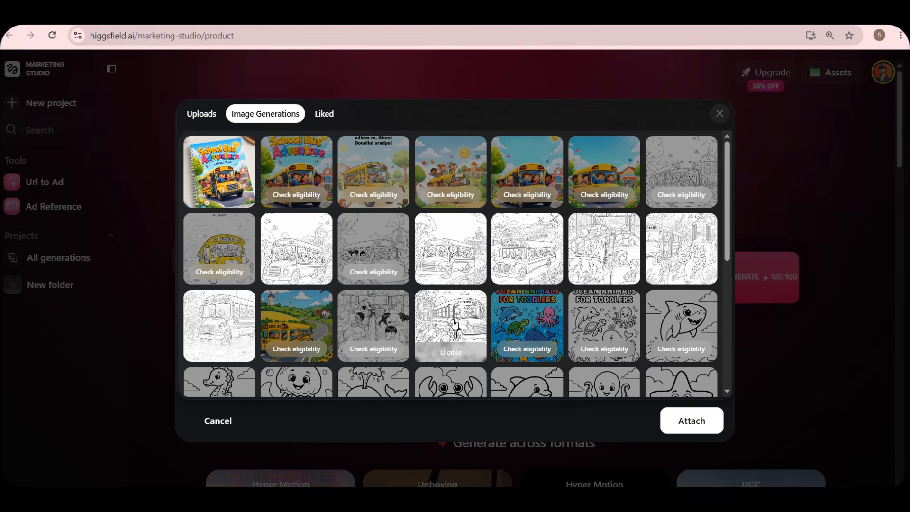
click(232, 317)
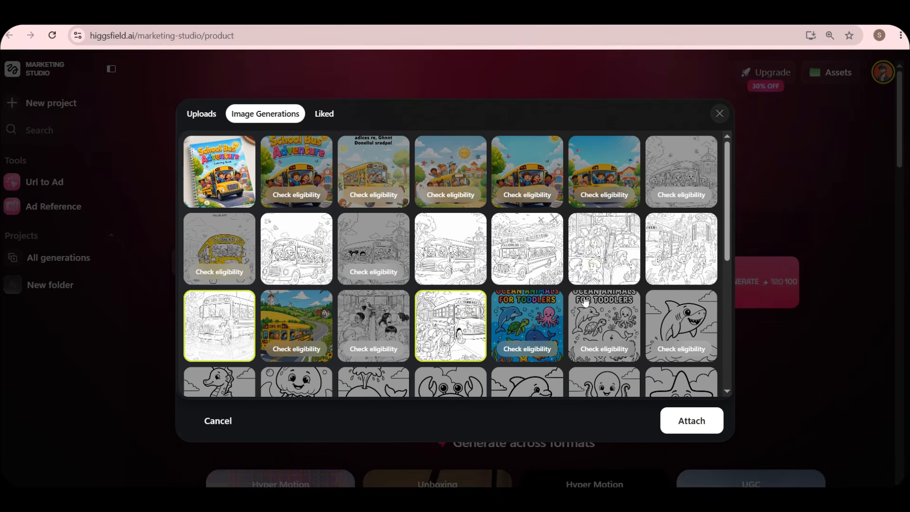
click(705, 255)
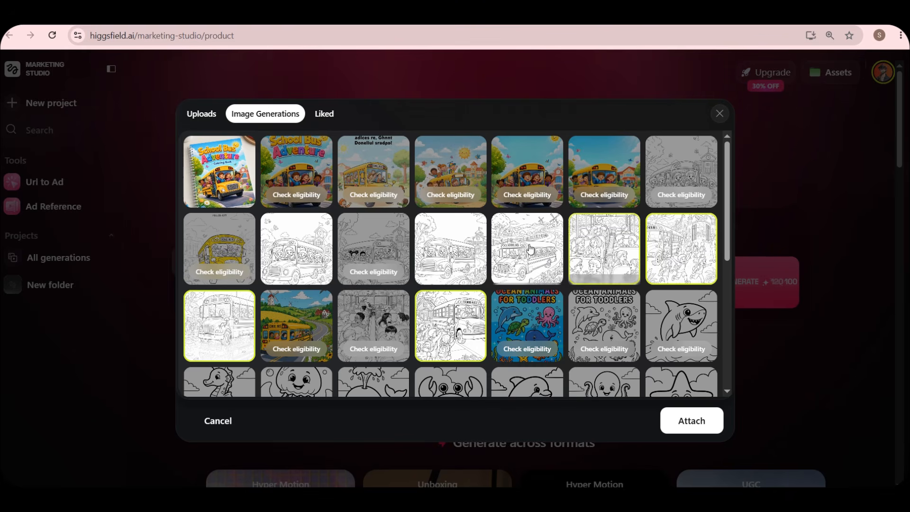
click(530, 250)
click(692, 421)
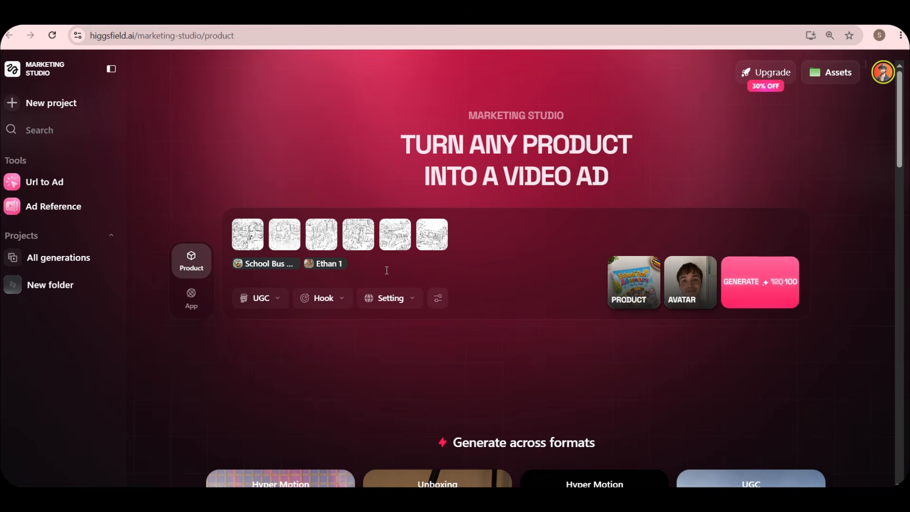
- Enter the ad prompt ending in "Use: [BOOK COVER] [INTERIOR PAGES] [AVATAR]" and generate the UGC video
text(Use: [BOOK COVER] [INTERIOR PAGES] [AVATAR])
scroll(306, 291, down, 5)
scroll(368, 292, up, 5)
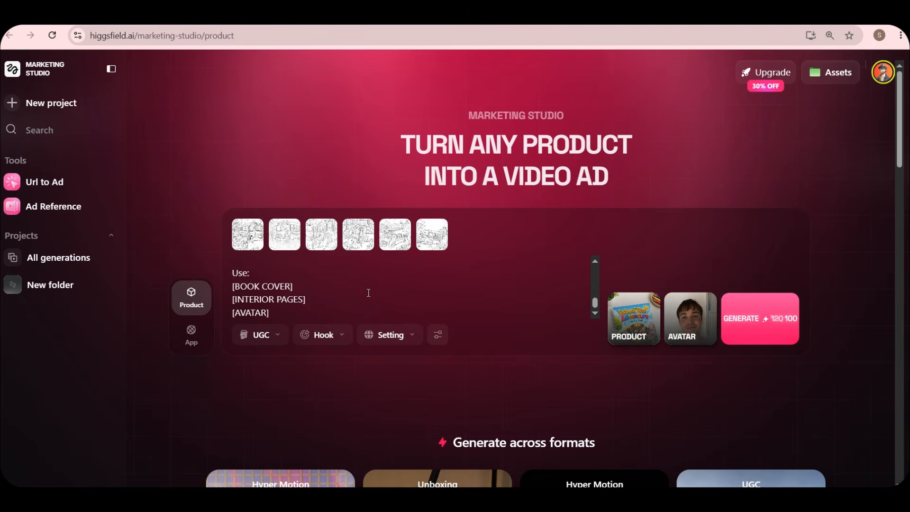
click(753, 318)
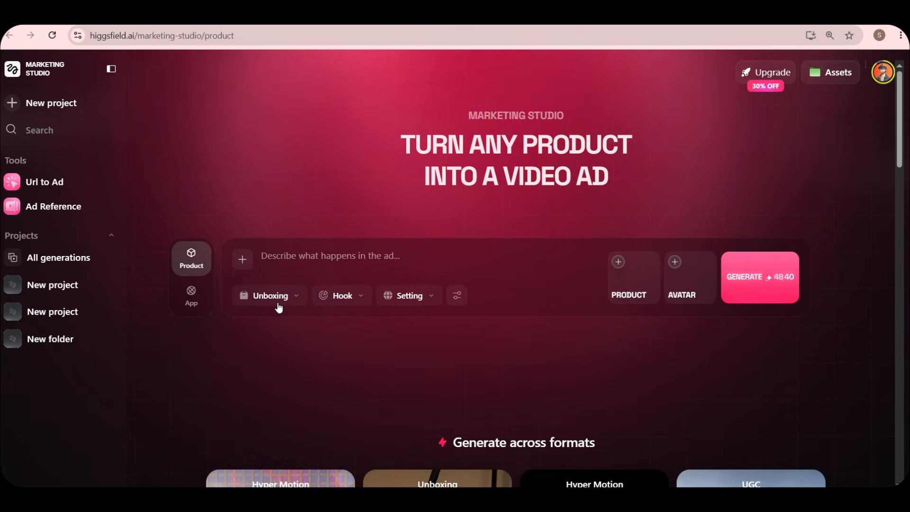
- Add the School Bus Adventure product to the Unboxing ad and attach five black-and-white school bus pages from the image generations
click(632, 281)
click(717, 124)
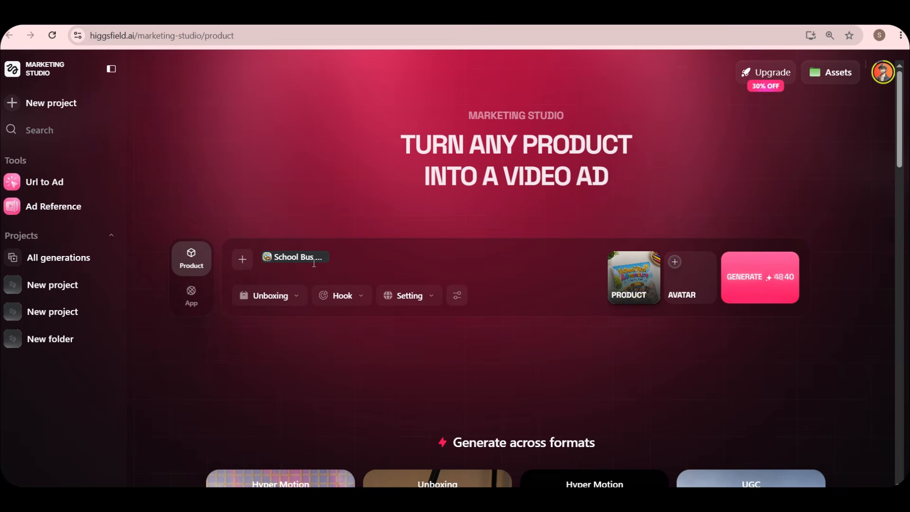
click(243, 260)
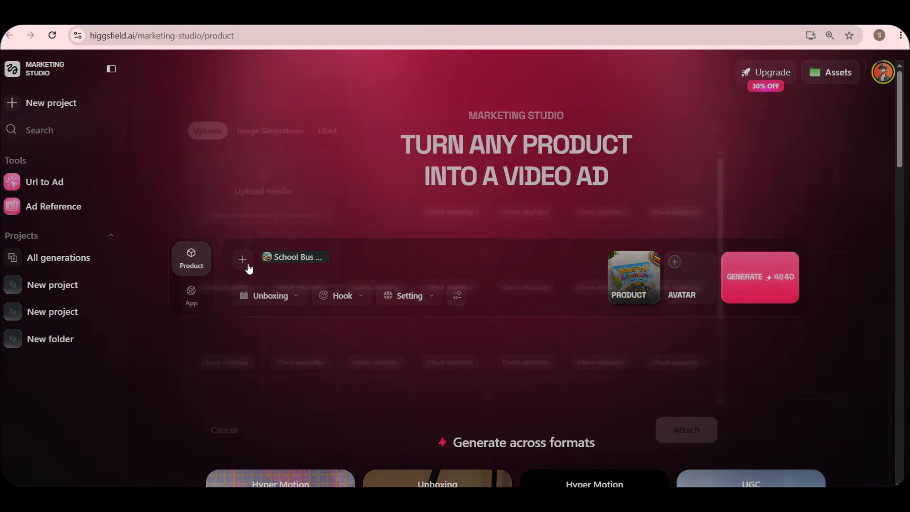
click(293, 116)
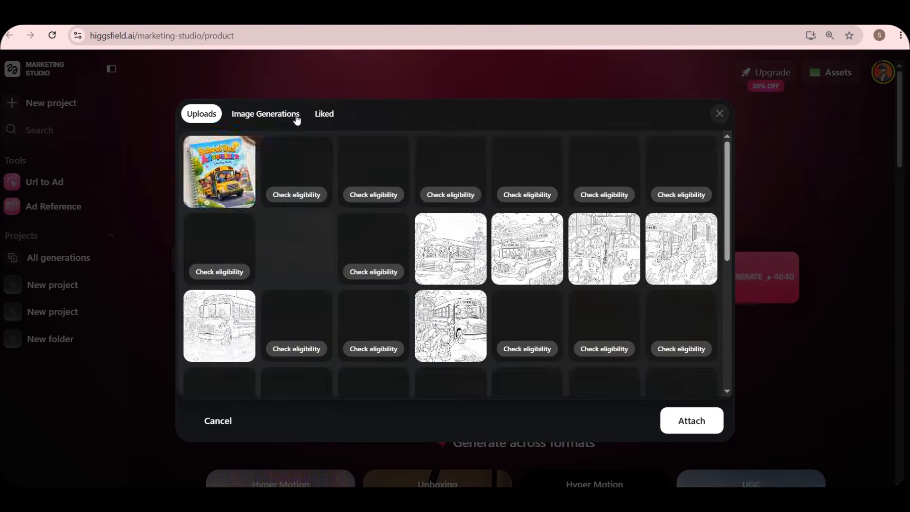
click(484, 245)
click(527, 247)
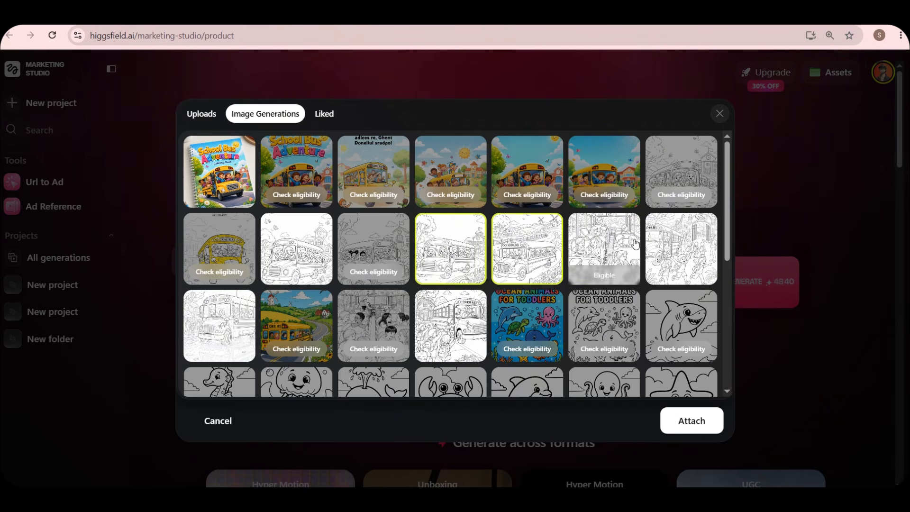
click(605, 247)
click(681, 246)
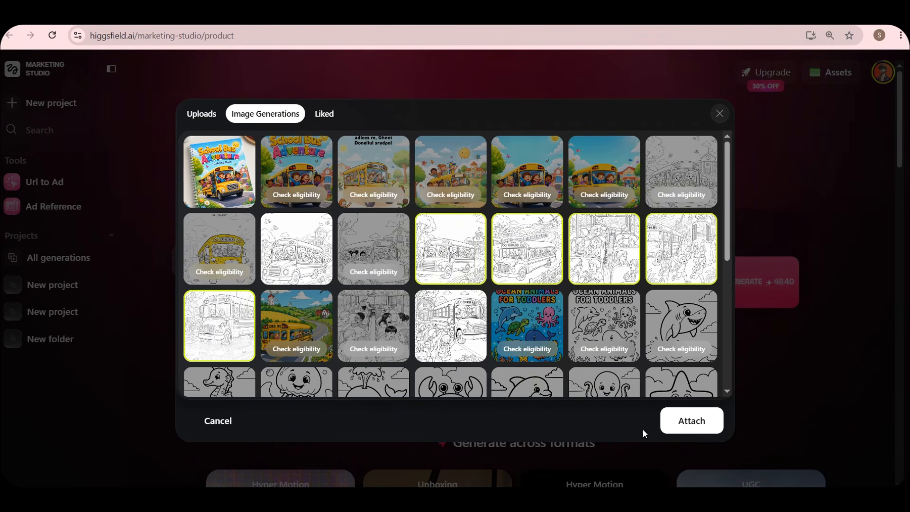
click(670, 425)
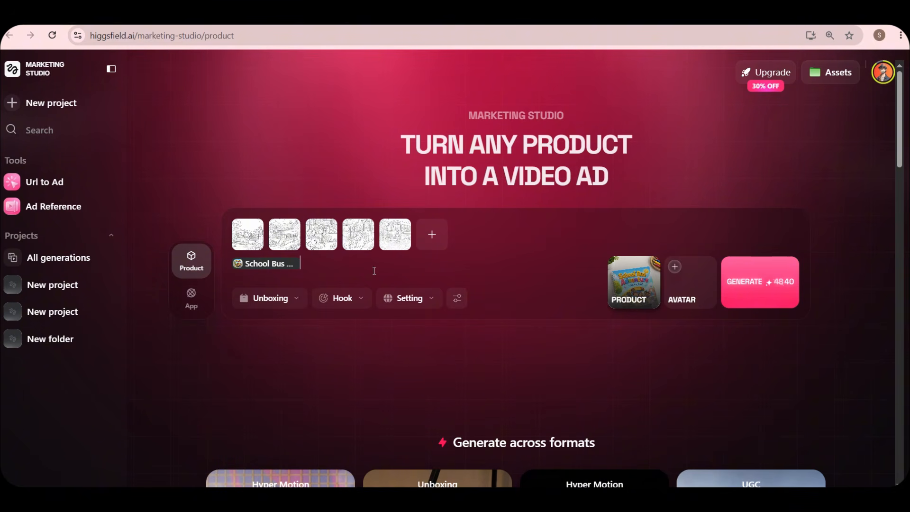
- Enter the prompt ending in "Use: [BOOK COVER] [MOCKUP] [INTERIOR PAGES]" and generate the Unboxing ad at 10 s and 1080p
key(ctrl+v)
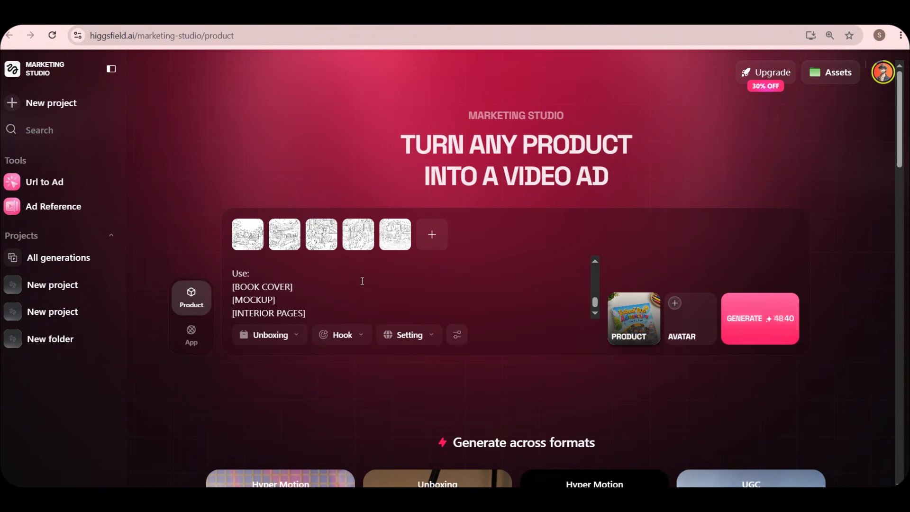
click(458, 335)
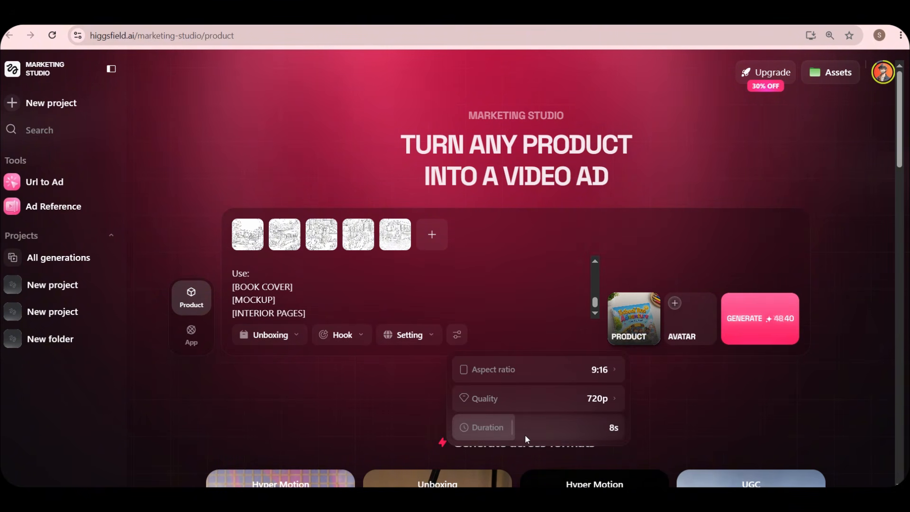
drag(520, 427, 528, 424)
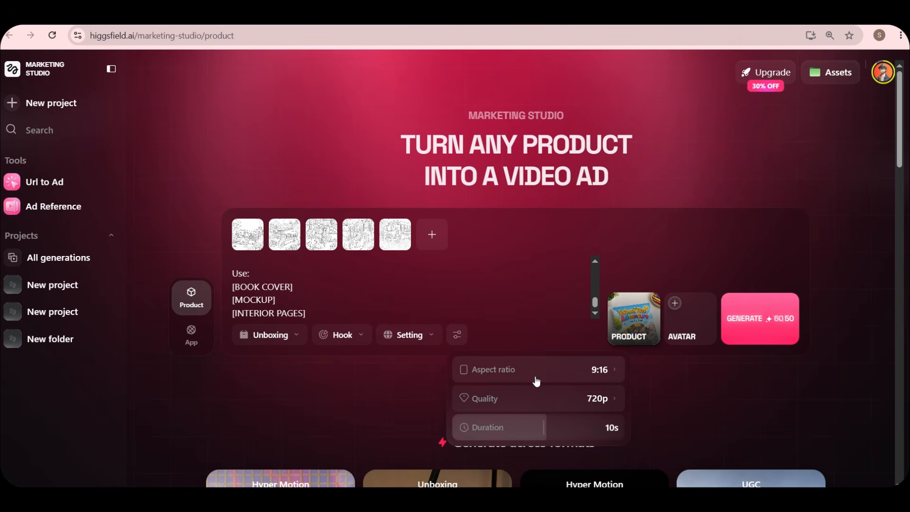
click(540, 398)
click(683, 472)
click(822, 336)
click(777, 311)
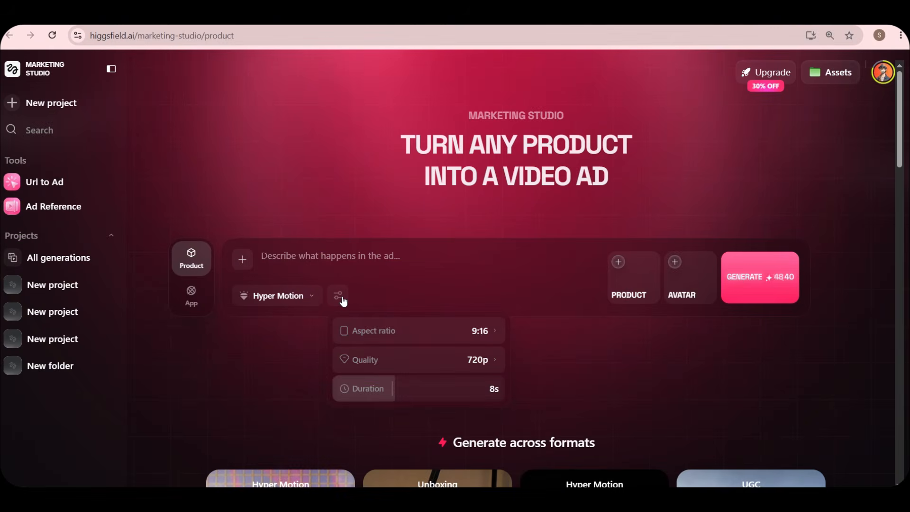
- Attach six black-and-white school bus coloring pages from the image generations to the 8-second Hyper Motion ad
mouse_move(405, 389)
mouse_down()
mouse_move(417, 389)
mouse_move(392, 390)
mouse_up()
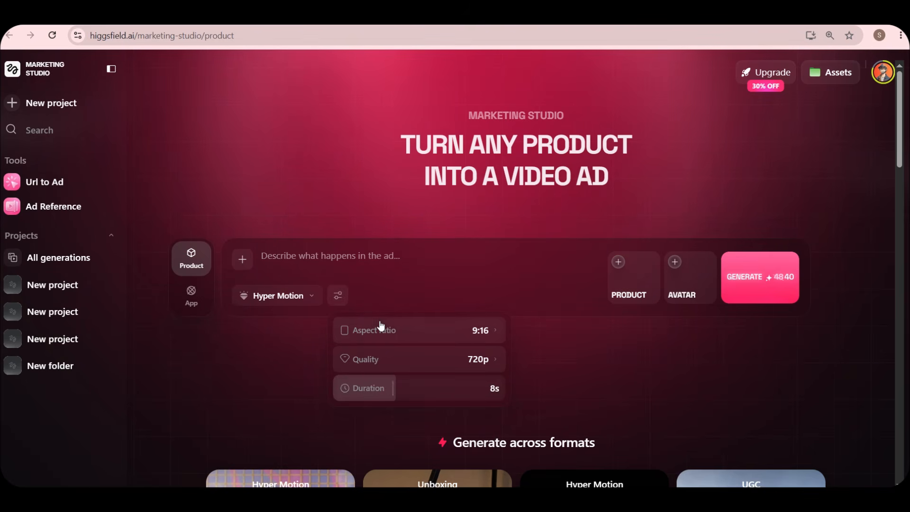
click(343, 258)
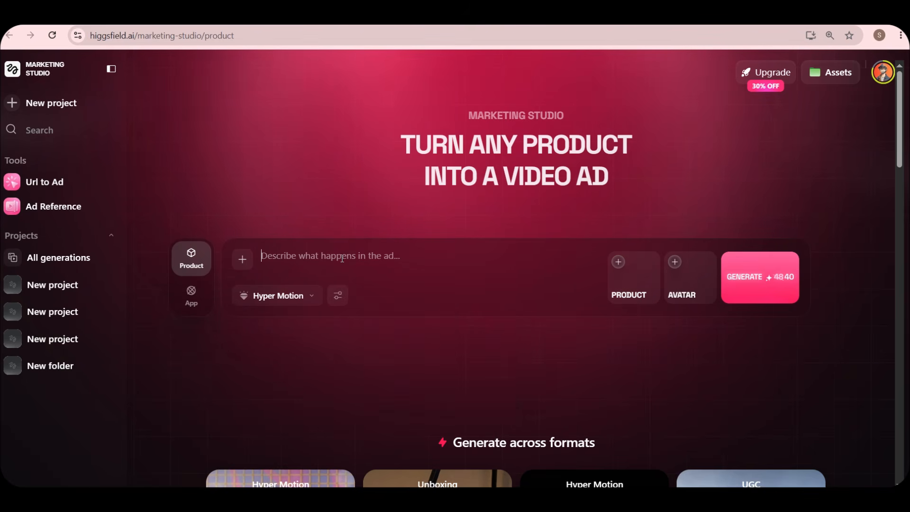
click(243, 261)
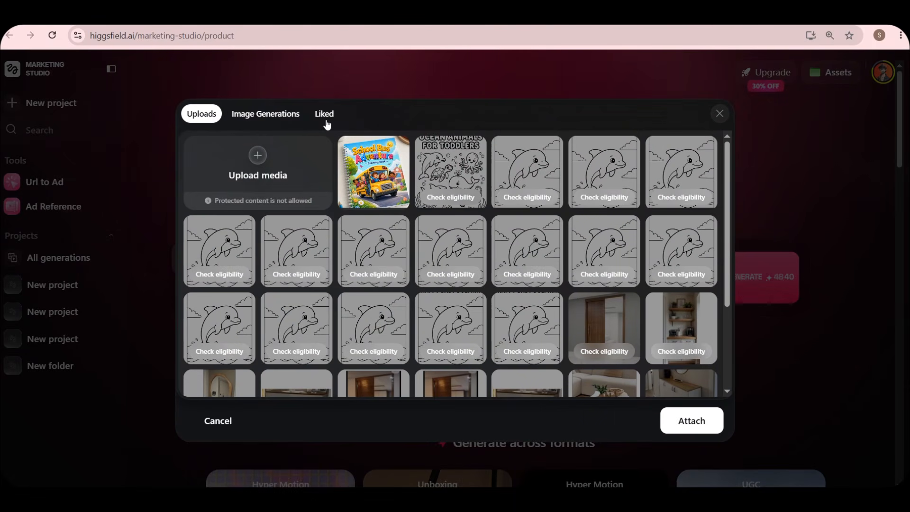
click(301, 116)
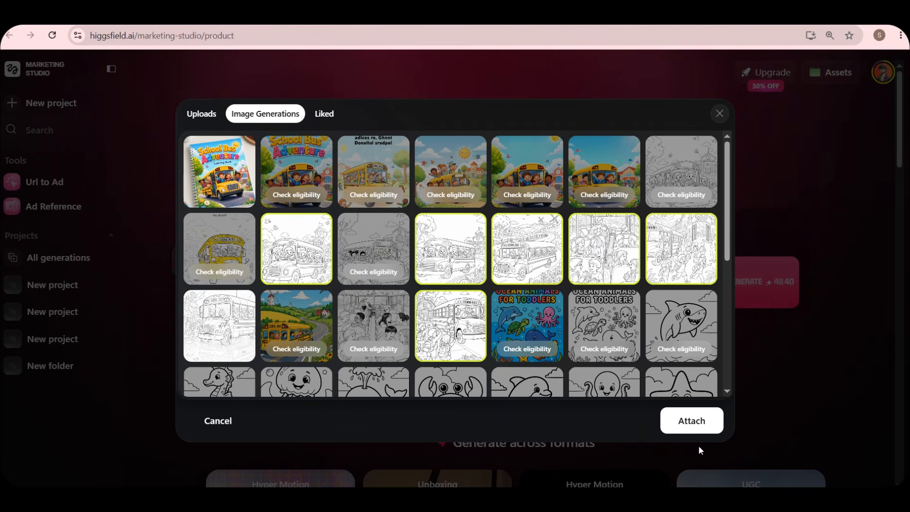
click(691, 421)
- Add the School Bus Adventure product and generate the Hyper Motion ad from the prompt ending in "Use: [BOOK COVER] [INTERIOR PAGES]"
click(628, 303)
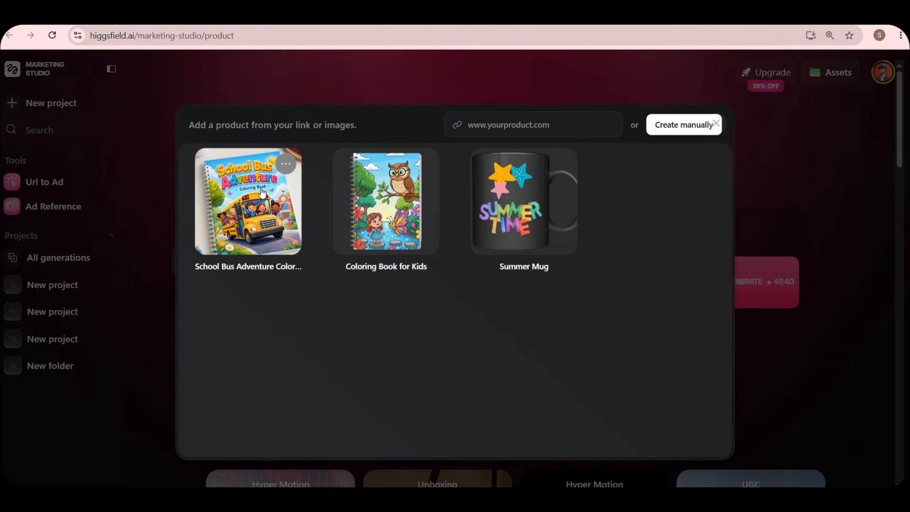
click(741, 189)
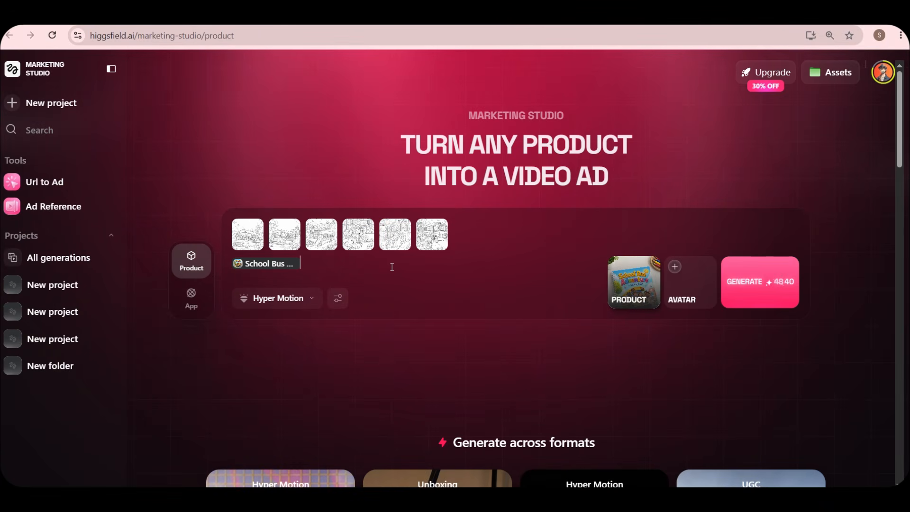
key(ctrl+v)
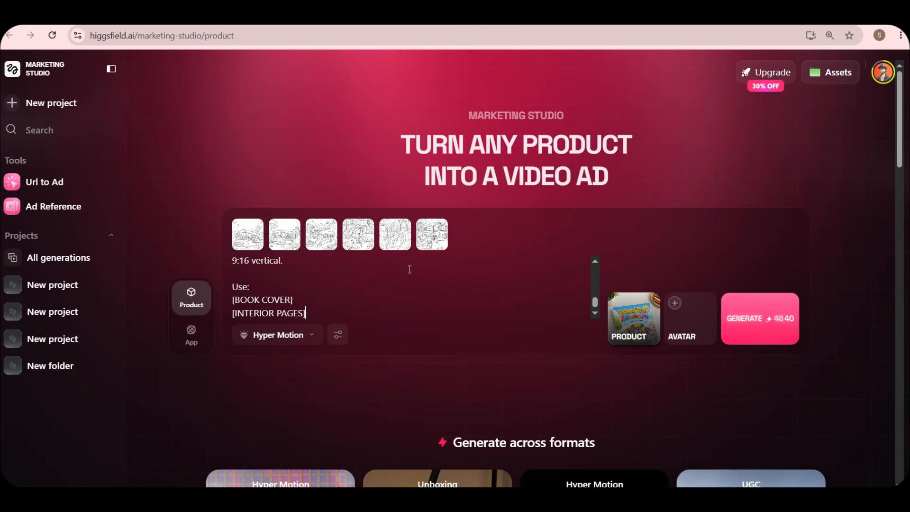
click(767, 326)
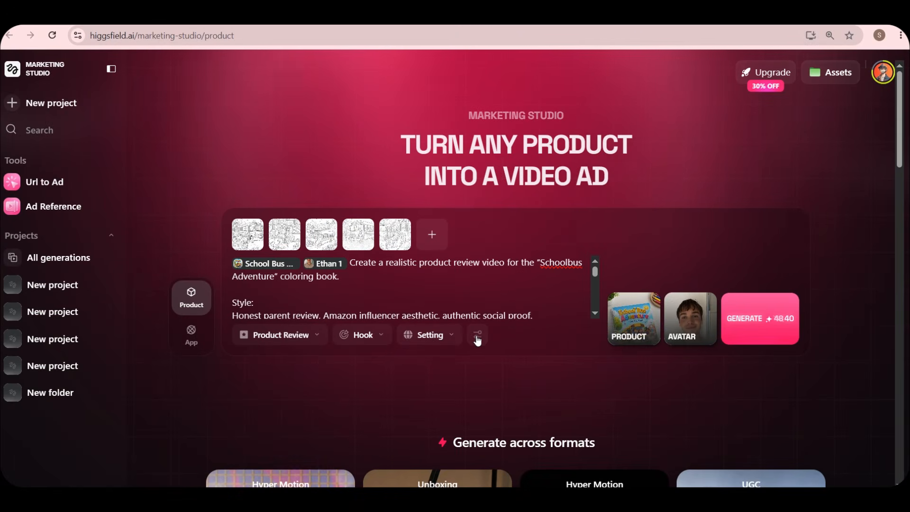
- Set the Product Review ad's duration to 10 s and its quality to 1080p
click(478, 337)
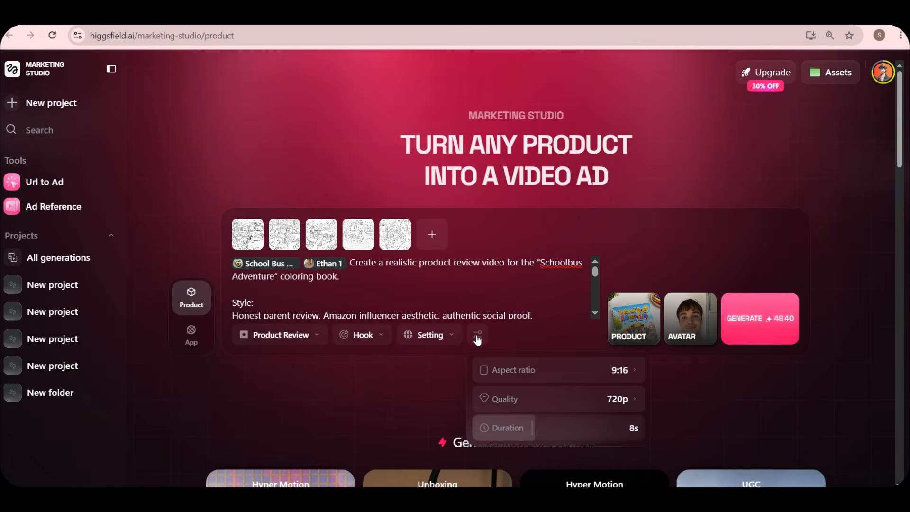
drag(535, 430, 567, 421)
click(609, 399)
click(671, 470)
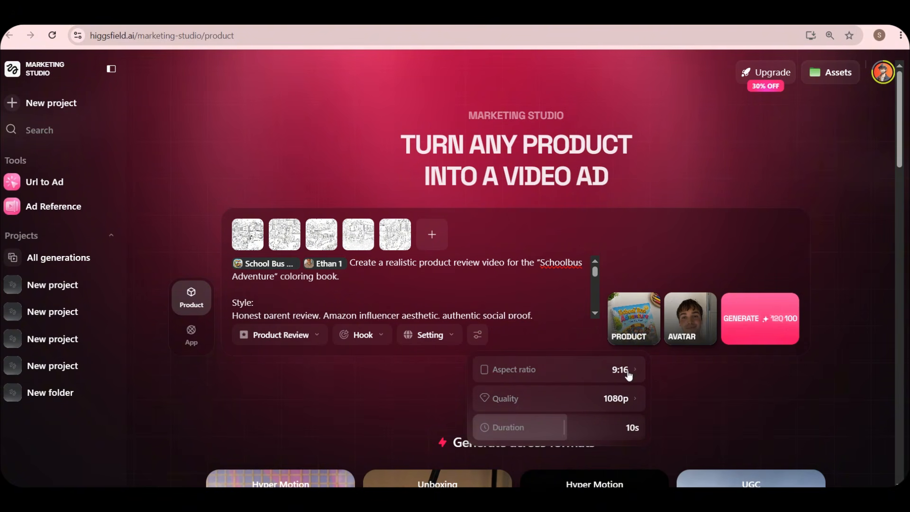
click(396, 375)
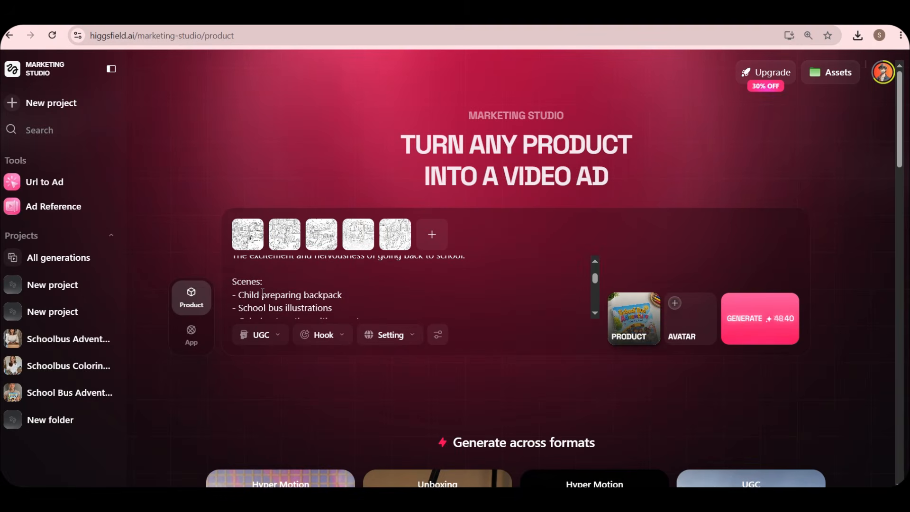
- Read through the emotional cinematic ad prompt, examining its scenes, music and message
drag(239, 295, 330, 295)
click(330, 295)
scroll(328, 280, down, 1)
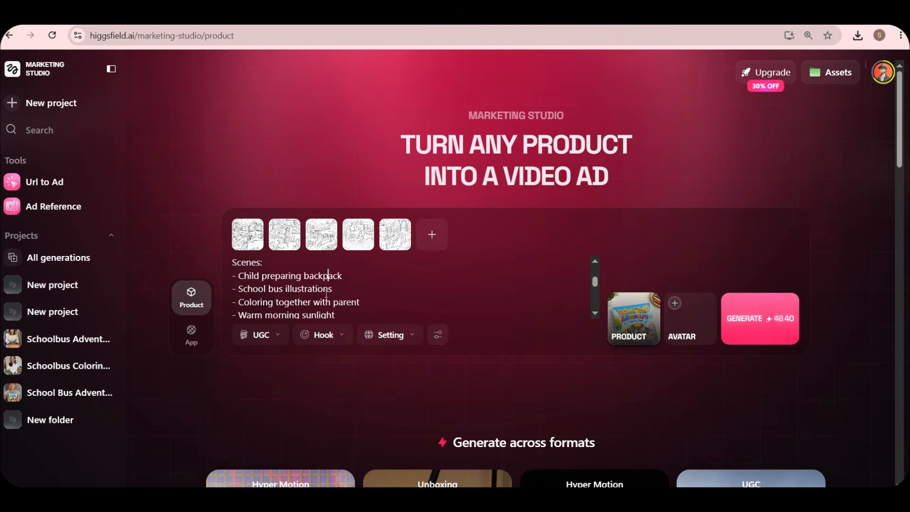
drag(273, 288, 327, 288)
click(331, 288)
scroll(360, 288, down, 3)
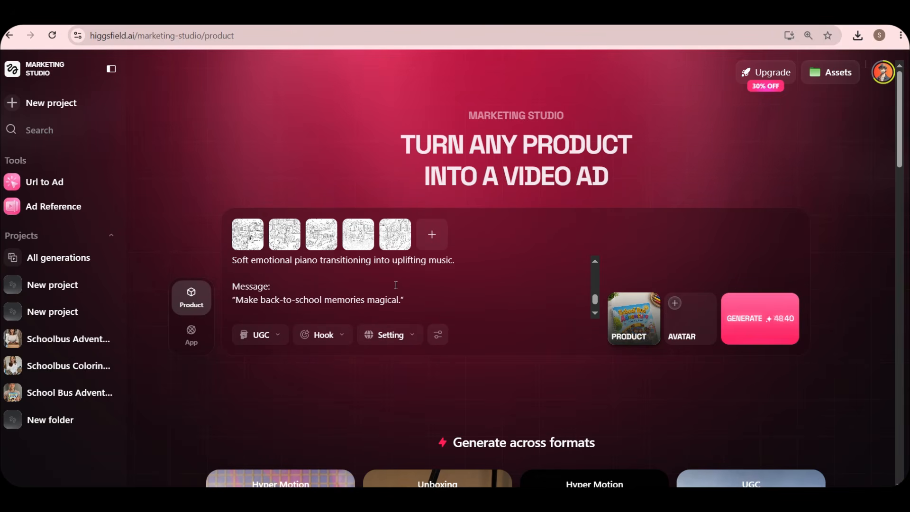
scroll(404, 288, up, 5)
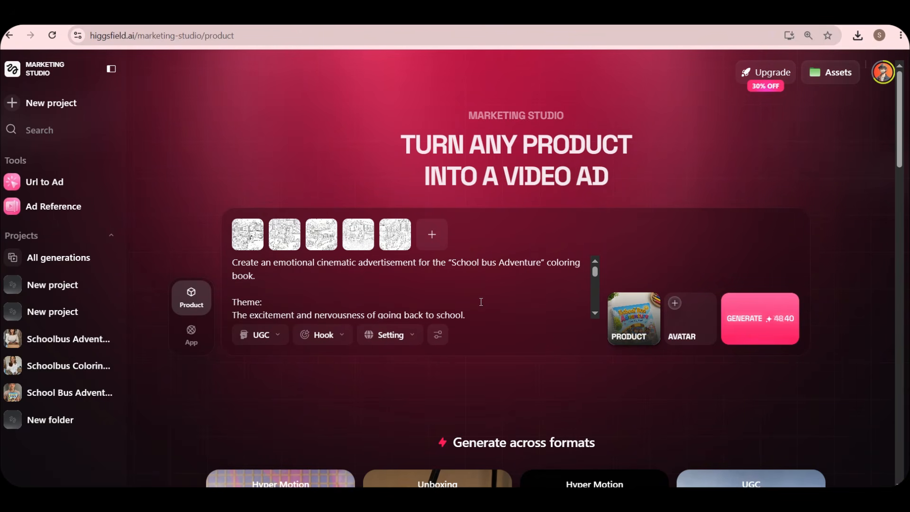
- Set the emotional cinematic ad to 10 s and 720p, and generate it in the Wild Card format
click(442, 338)
drag(495, 428, 521, 426)
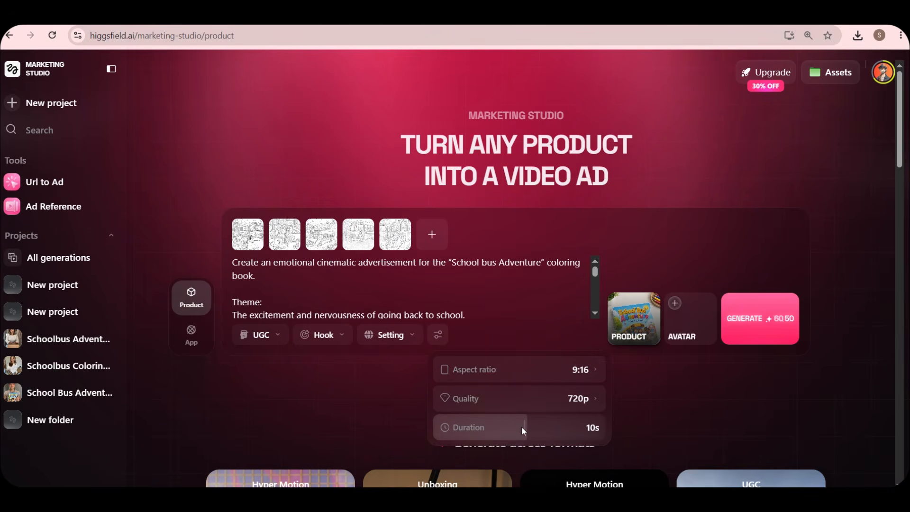
click(596, 400)
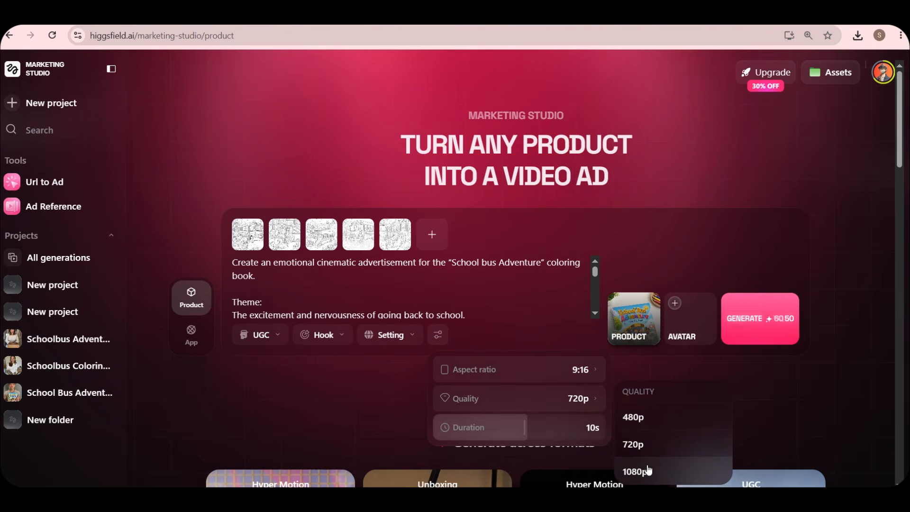
click(648, 450)
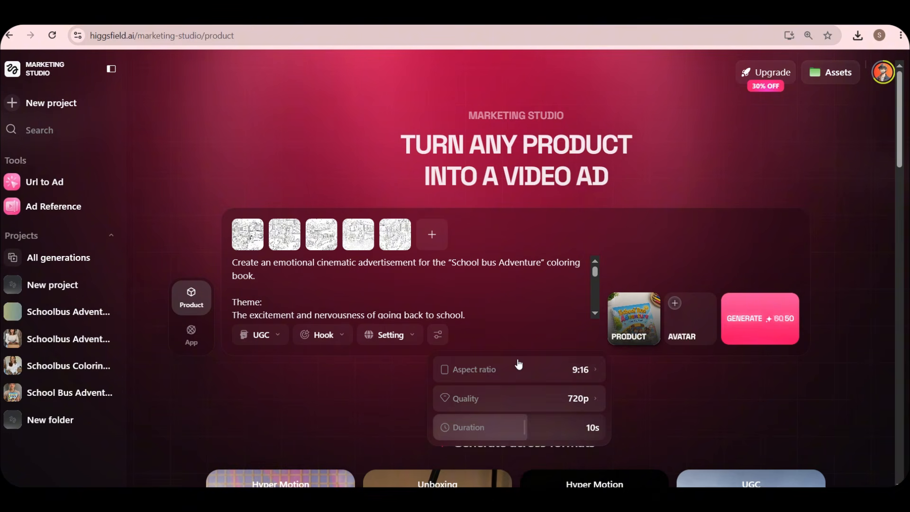
click(513, 321)
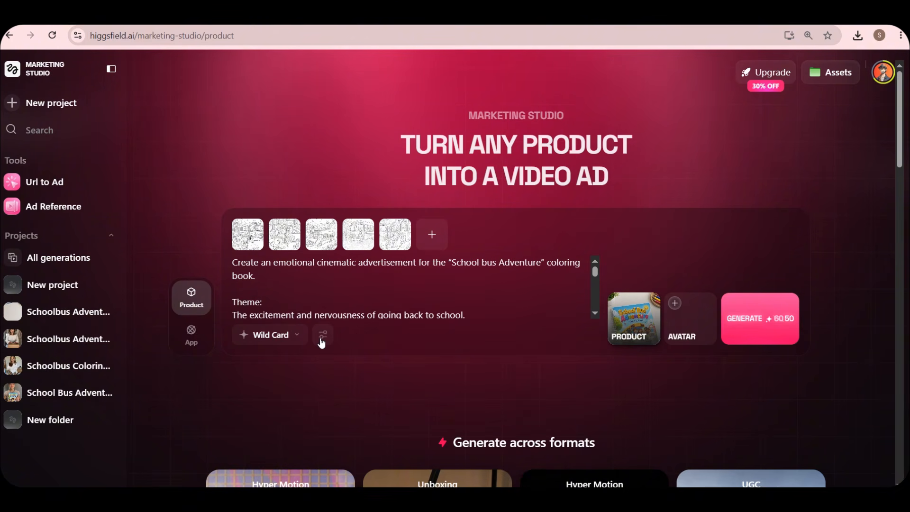
click(321, 339)
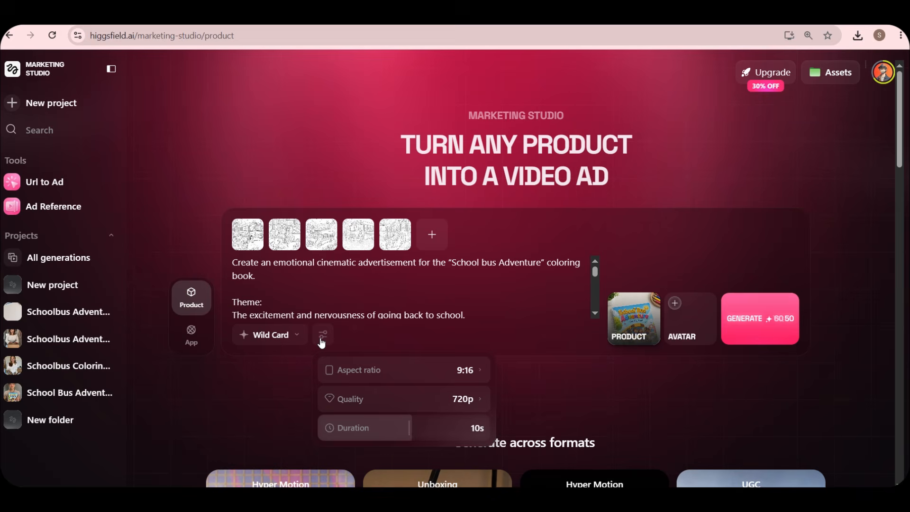
click(739, 321)
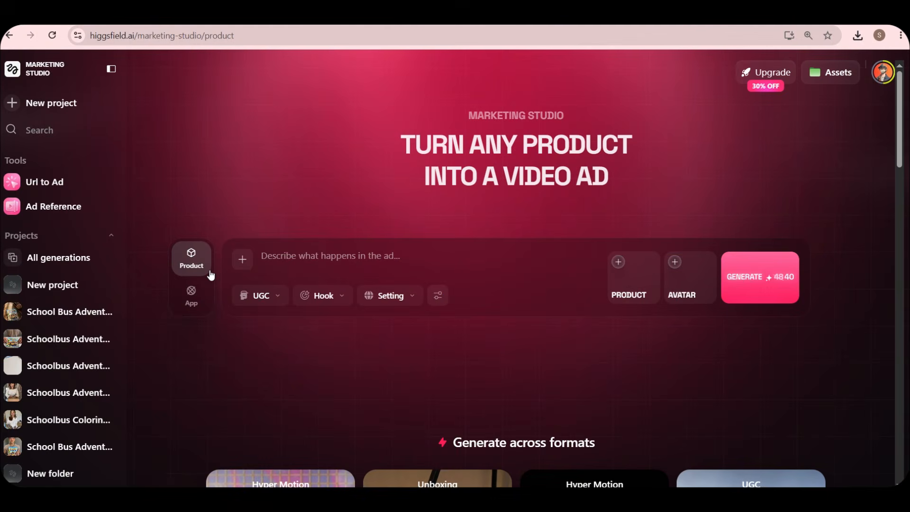
- Examine the app ad's output settings and the form for adding a mobile app with a screenshot, product name and description
click(191, 298)
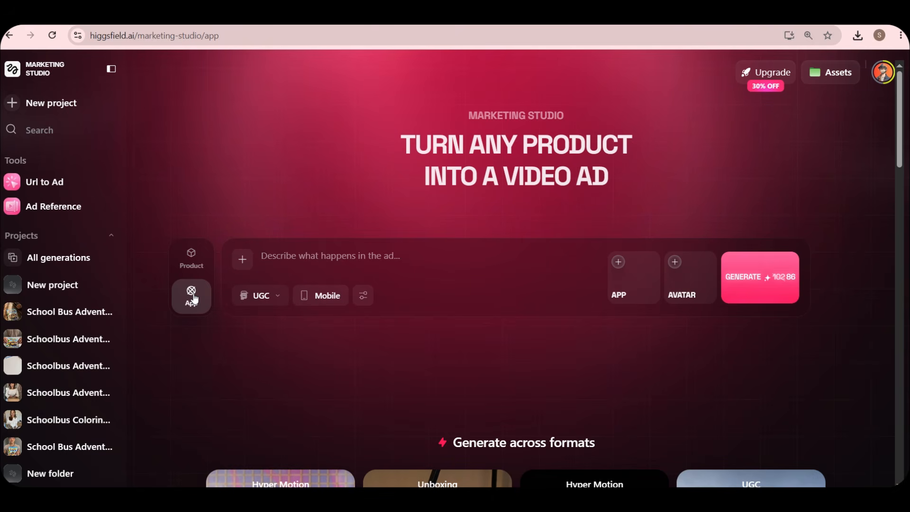
click(325, 303)
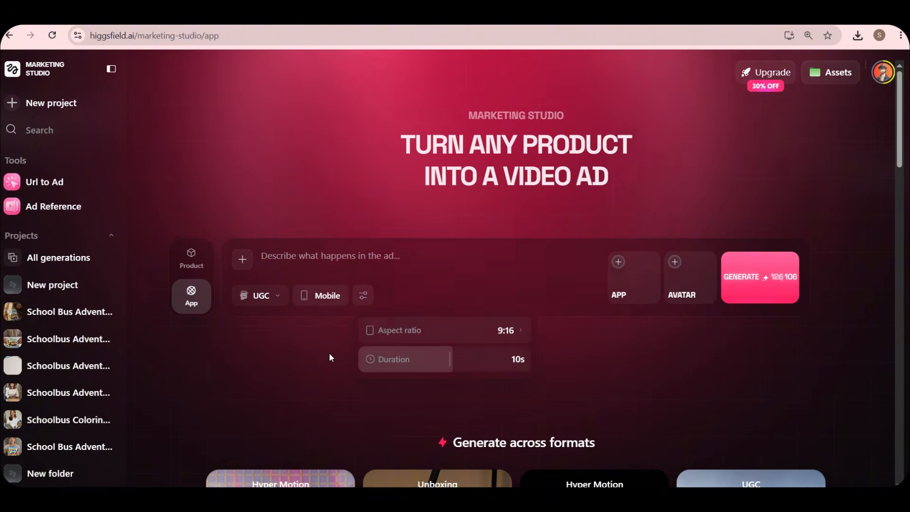
click(613, 285)
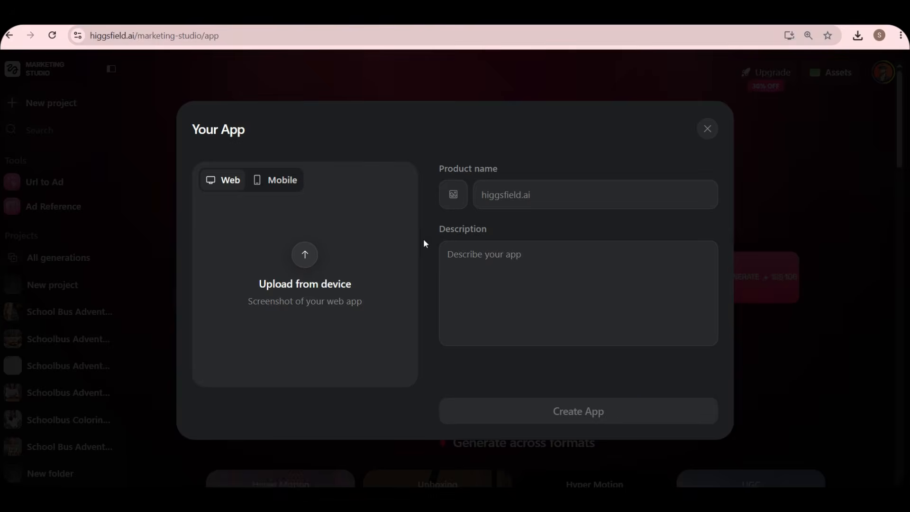
click(278, 186)
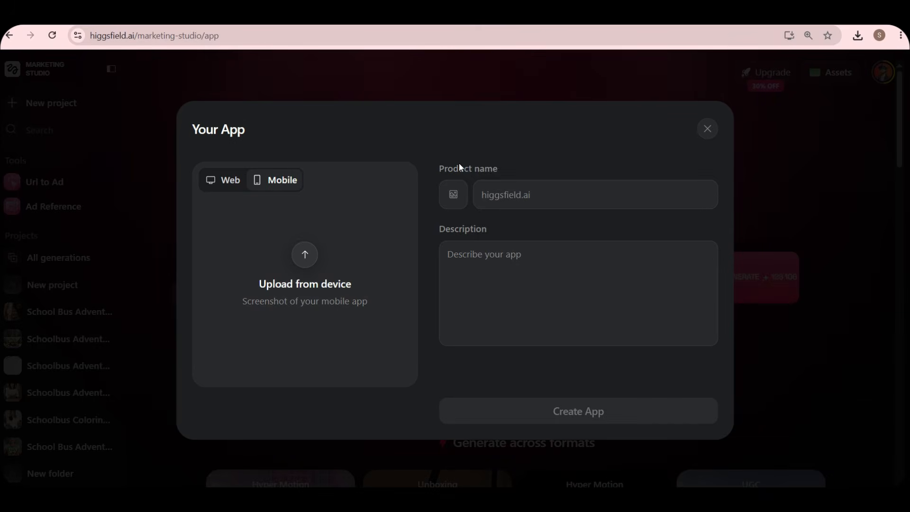
click(511, 192)
key(Escape)
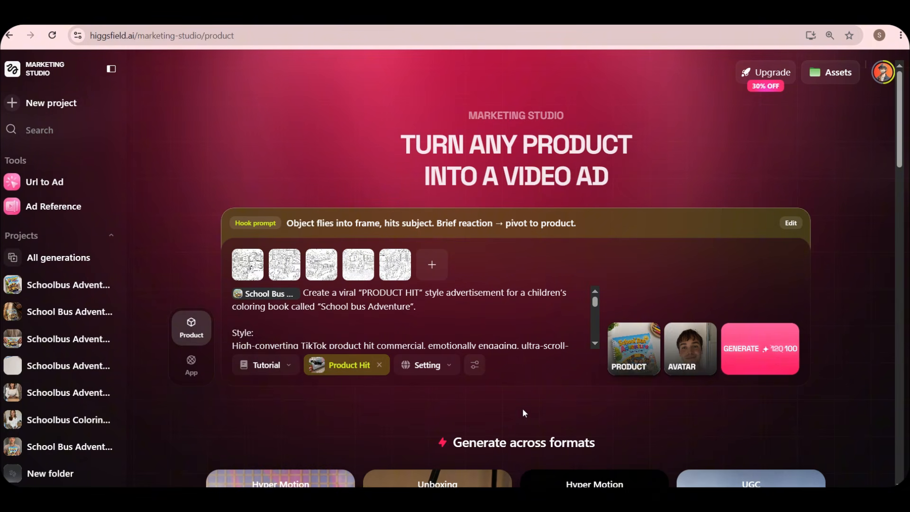
- Generate the Tutorial ad with the Product Hit hook for the School Bus Adventure coloring book
click(751, 331)
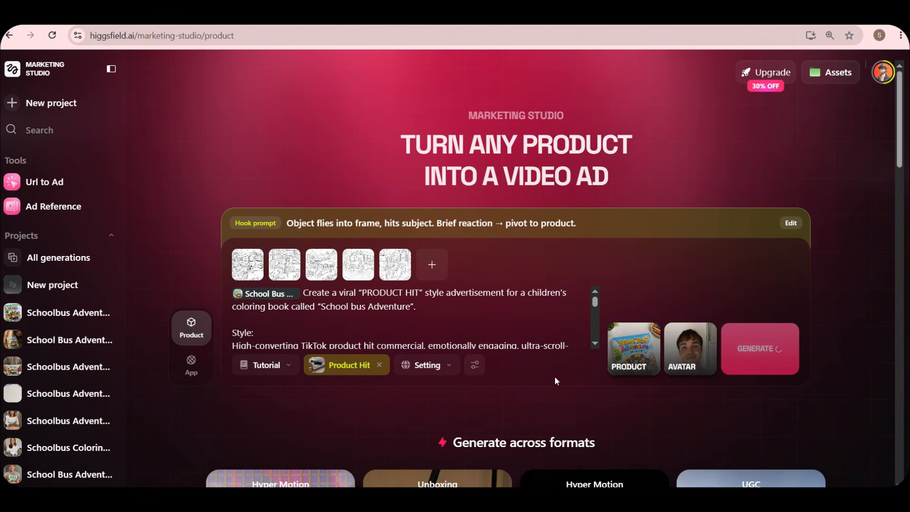